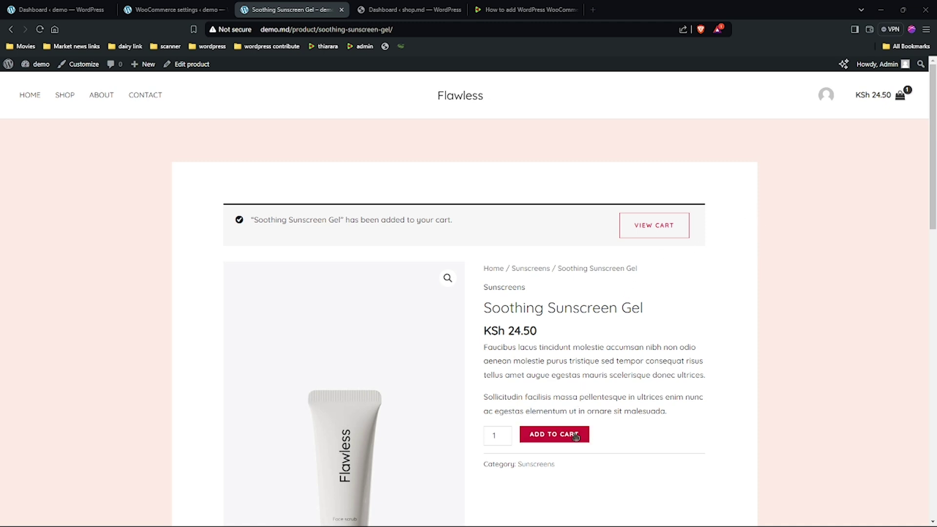
# Step: Add Complex Sunscreen Balm from Related products to the cart, then check out from the mini-cart
pyautogui.scroll(-10, 570, 380)
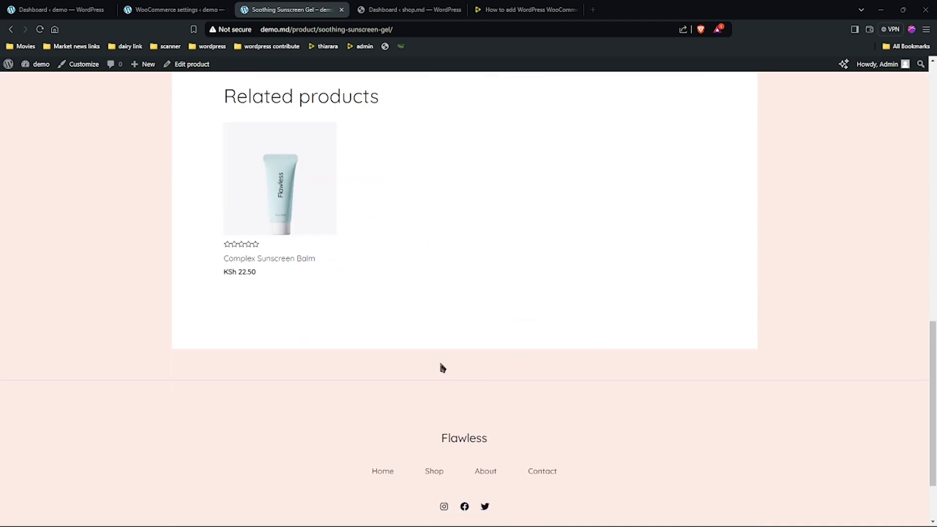
pyautogui.click(276, 190)
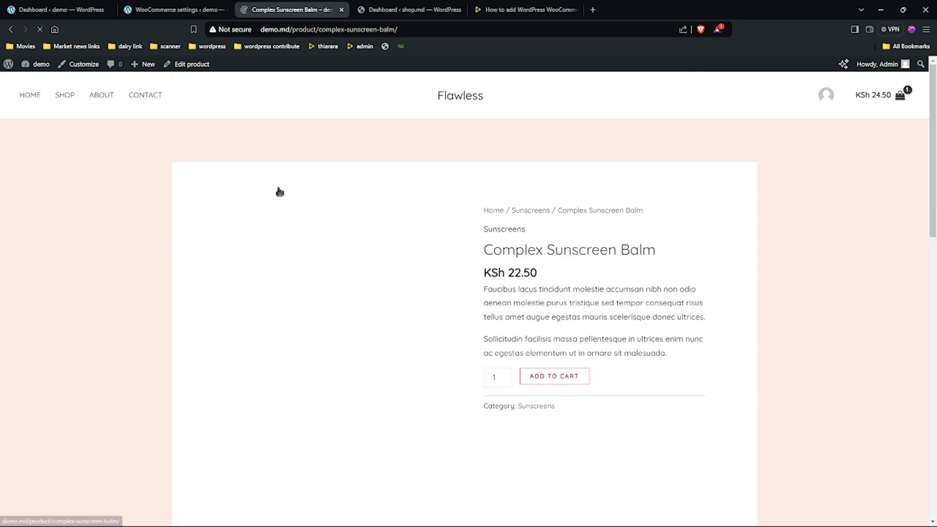
pyautogui.click(575, 383)
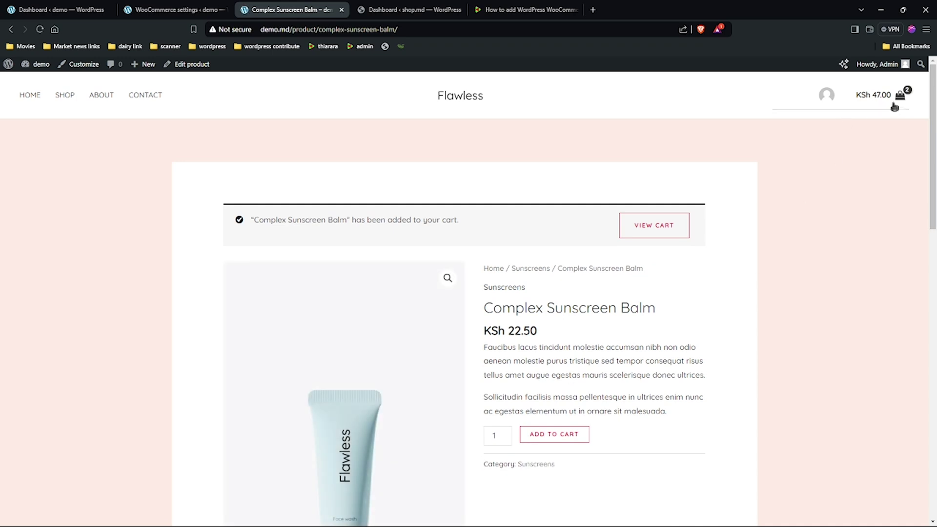
pyautogui.moveTo(884, 97)
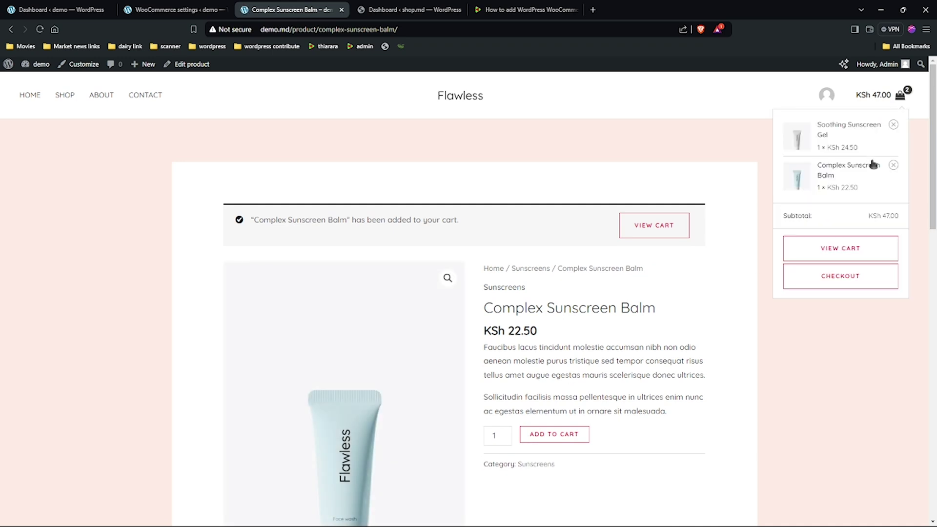
pyautogui.click(849, 277)
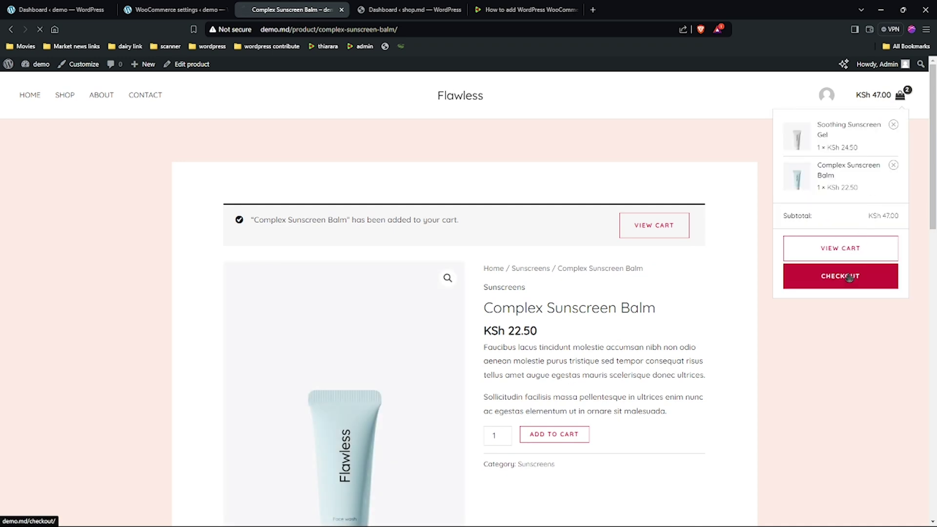
# Step: Choose WhatsApp Checkout as the payment method and place the order
pyautogui.scroll(-10, 557, 279)
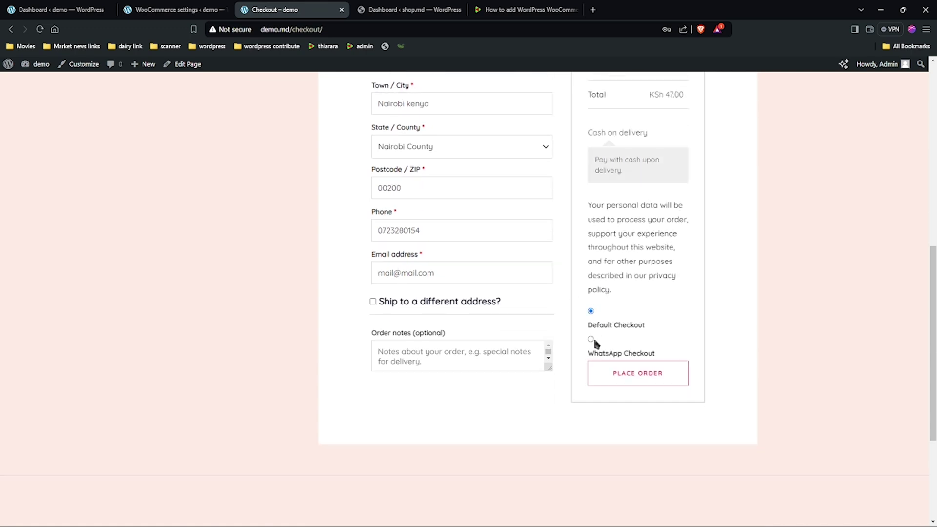
pyautogui.click(591, 339)
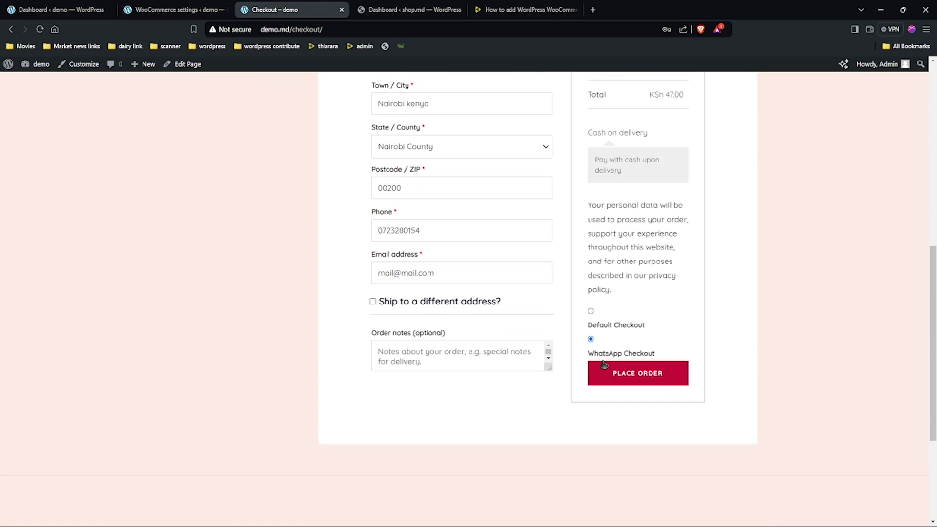
pyautogui.click(627, 373)
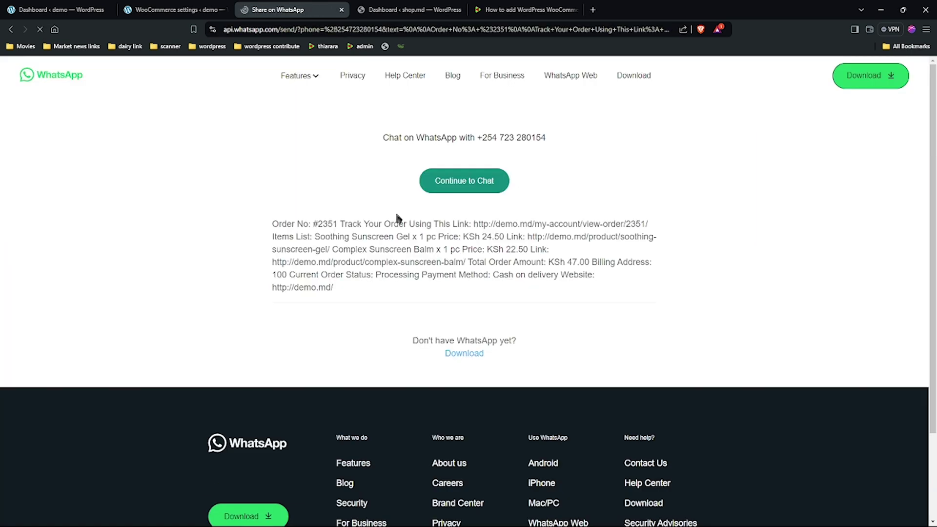
# Step: Select the full order message listing both sunscreens and the KSh 47.00 total
pyautogui.moveTo(272, 222); pyautogui.dragTo(365, 289)
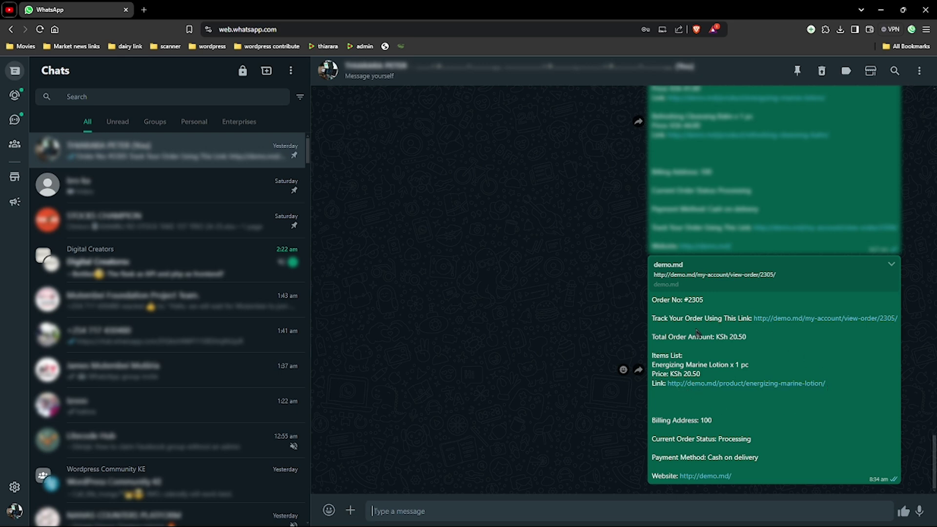
# Step: Highlight the Billing Address line in a chat message and compare it with the share page
pyautogui.moveTo(651, 420); pyautogui.dragTo(699, 421)
pyautogui.click(881, 9)
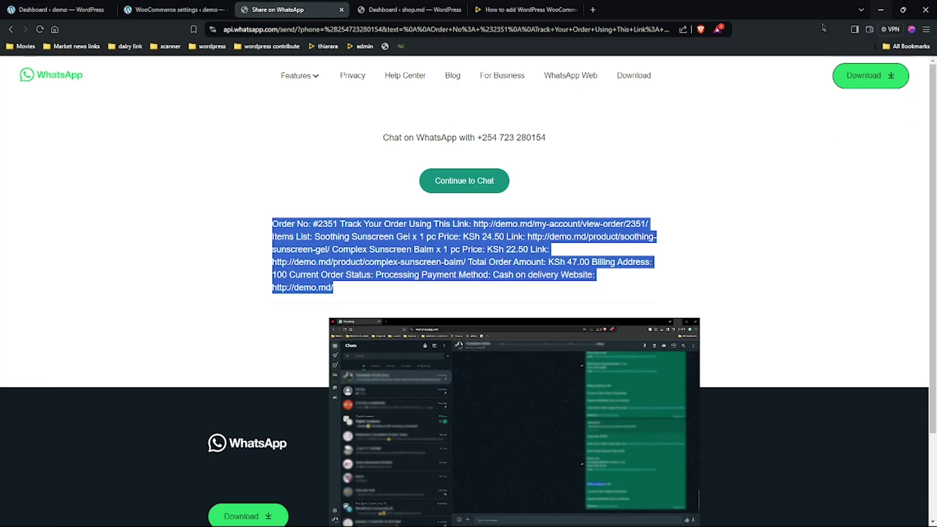
pyautogui.click(405, 251)
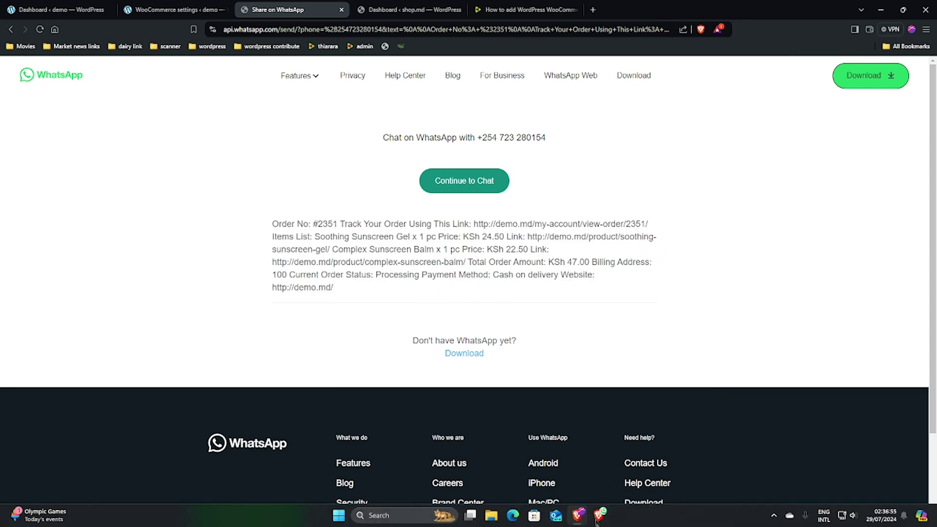
pyautogui.click(600, 521)
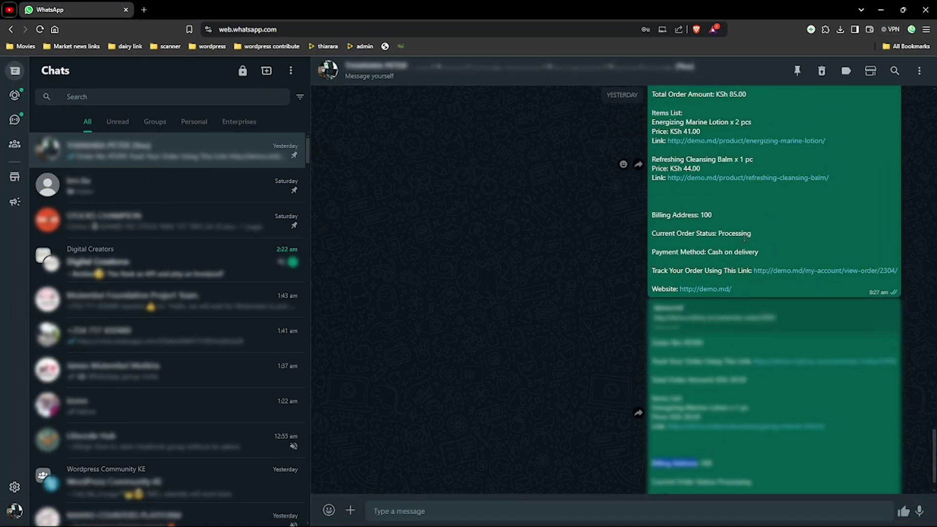
# Step: Scroll through the earlier order messages in WhatsApp Web, then return to the share page
pyautogui.scroll(4, 747, 244)
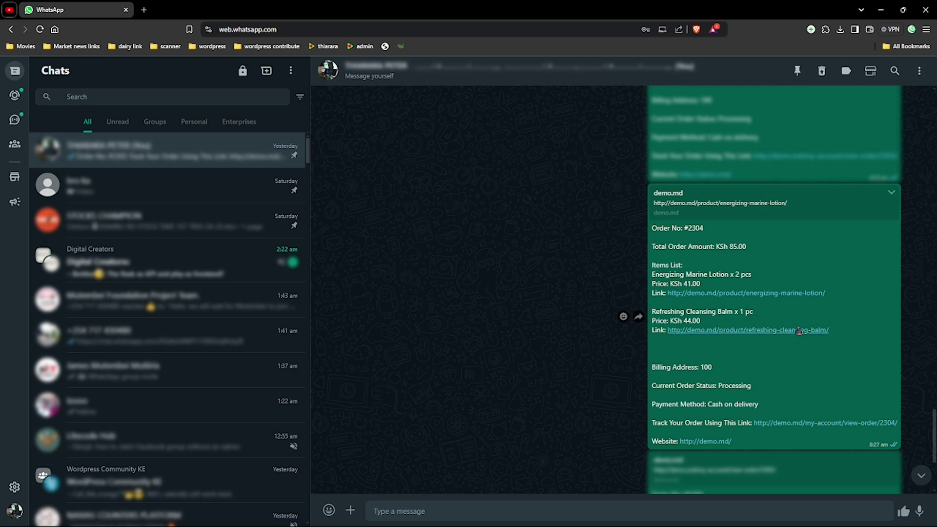
pyautogui.scroll(-2, 730, 308)
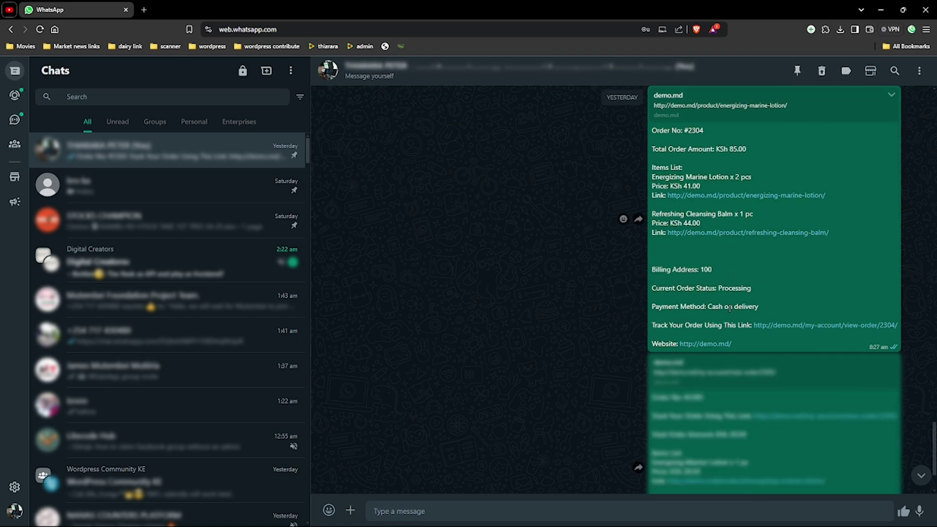
pyautogui.scroll(-2, 730, 307)
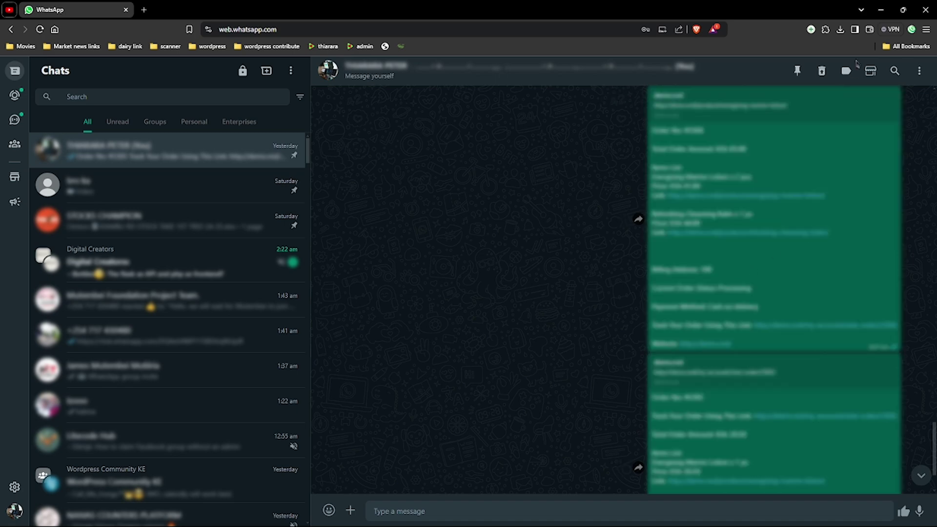
pyautogui.click(881, 9)
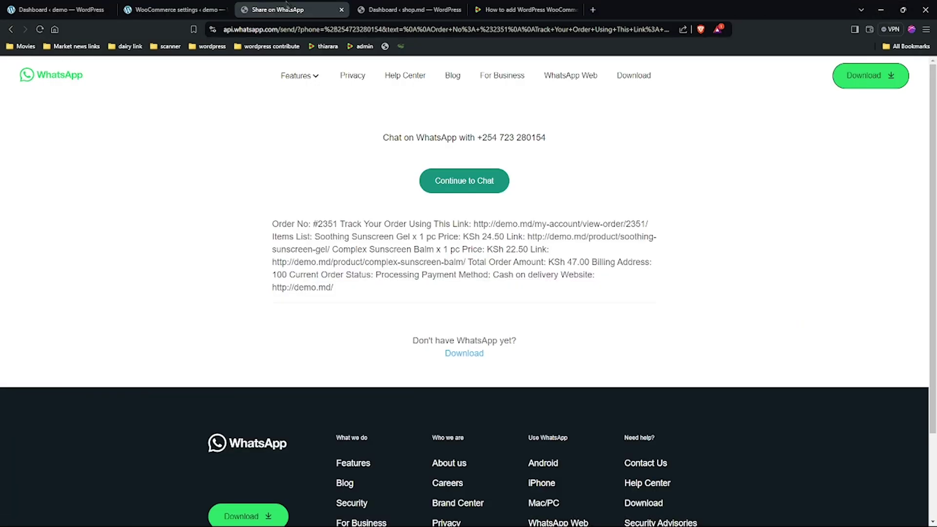
# Step: Scroll through the WhatsApp Checkout tab's fields and checked message options, then open the shop.md dashboard
pyautogui.click(176, 6)
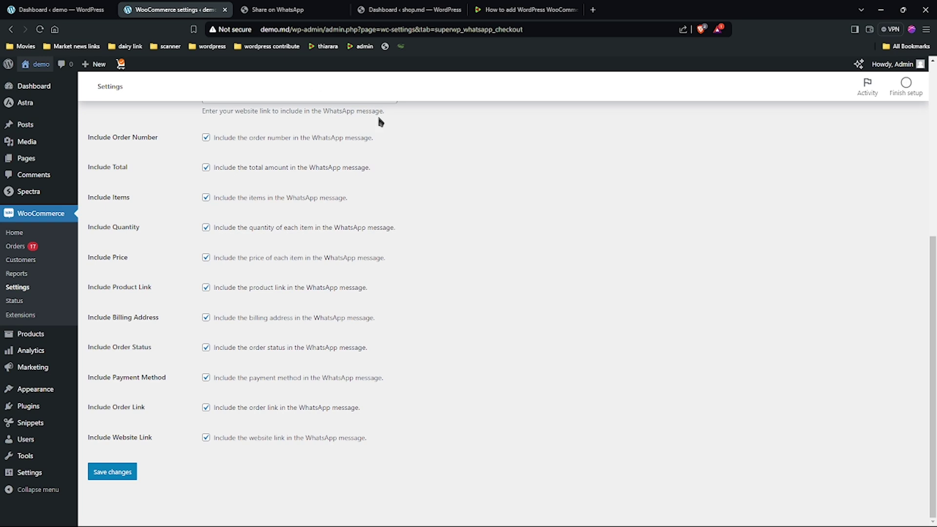
pyautogui.scroll(3, 478, 175)
pyautogui.scroll(3, 404, 190)
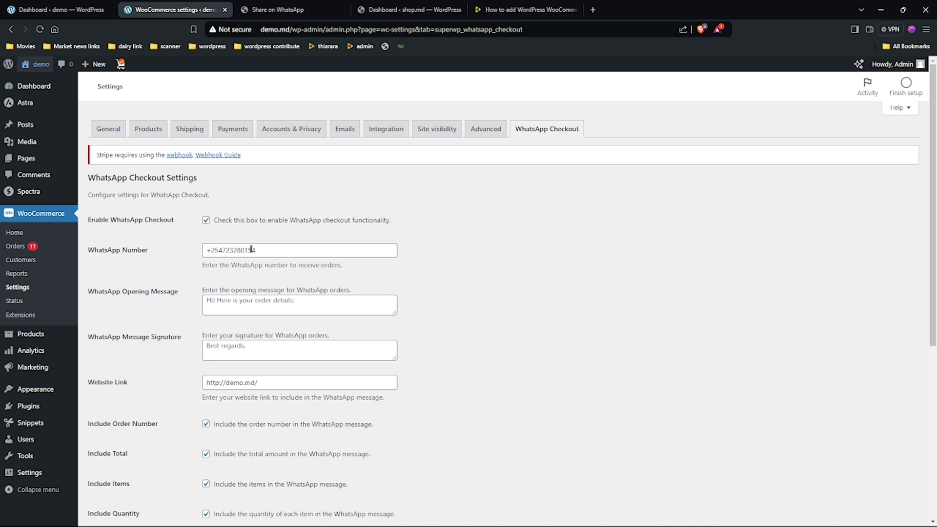
pyautogui.scroll(-1, 273, 252)
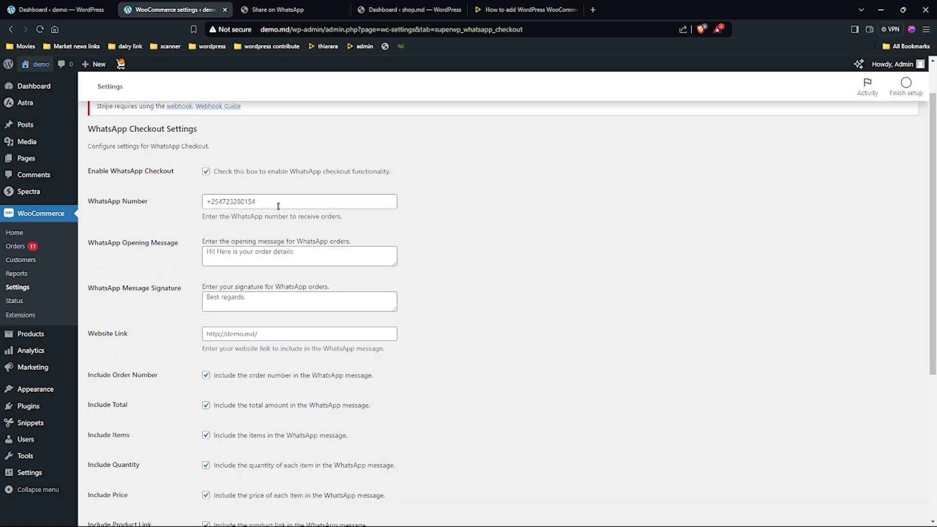
pyautogui.scroll(-1, 271, 227)
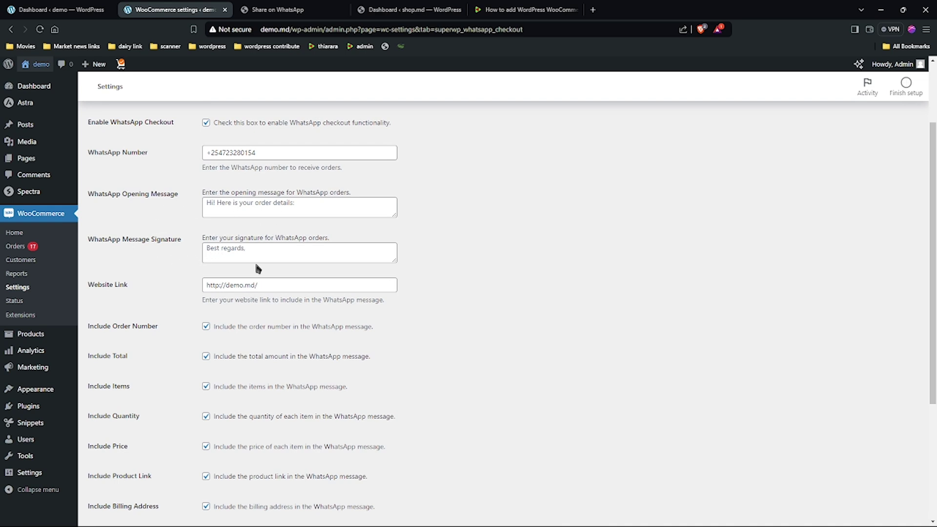
pyautogui.scroll(-1, 126, 238)
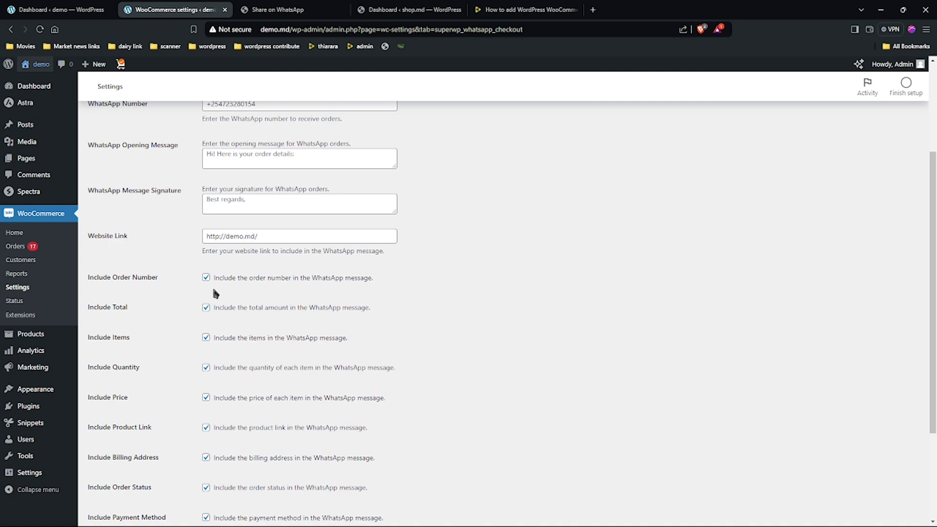
pyautogui.scroll(-1, 226, 288)
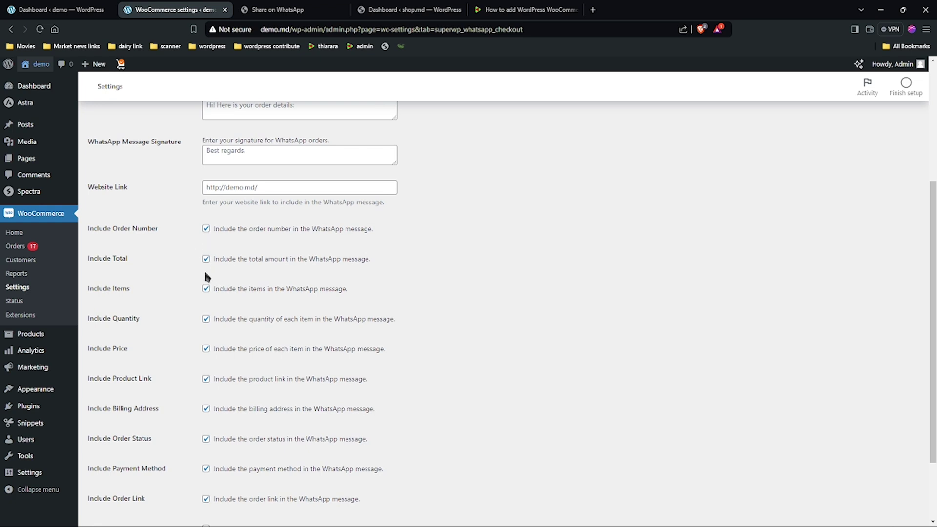
pyautogui.scroll(-2, 204, 272)
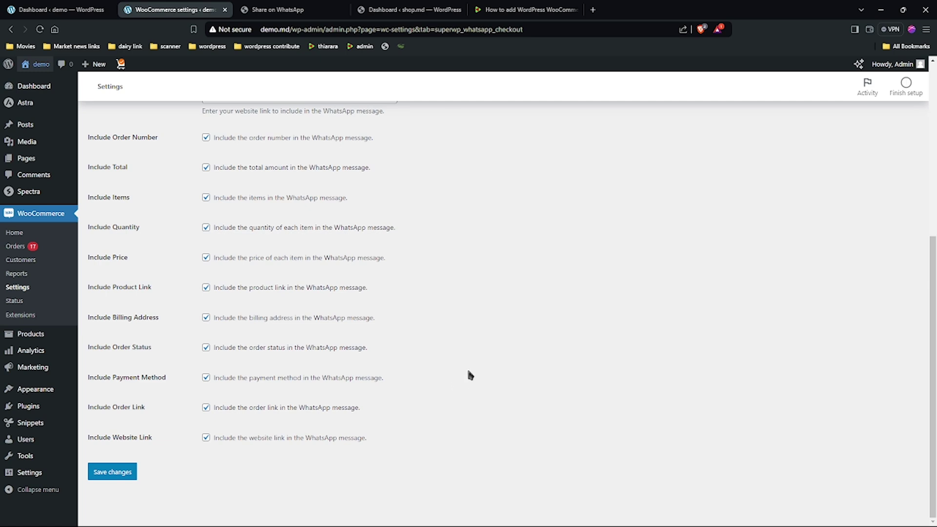
pyautogui.click(382, 11)
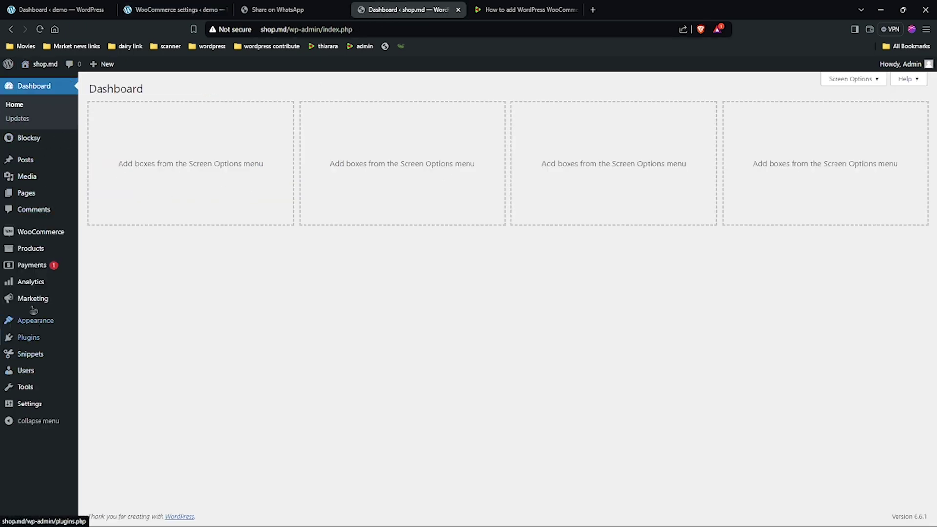
pyautogui.moveTo(31, 357)
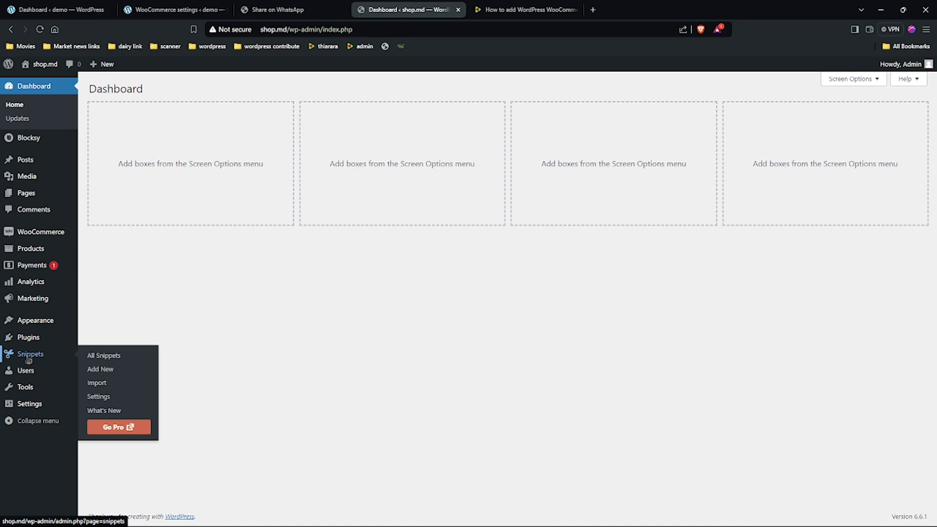
# Step: Search 'code' on Add New Plugin in a new tab to confirm Code Snippets is active
pyautogui.moveTo(28, 338)
pyautogui.rightClick(93, 354)
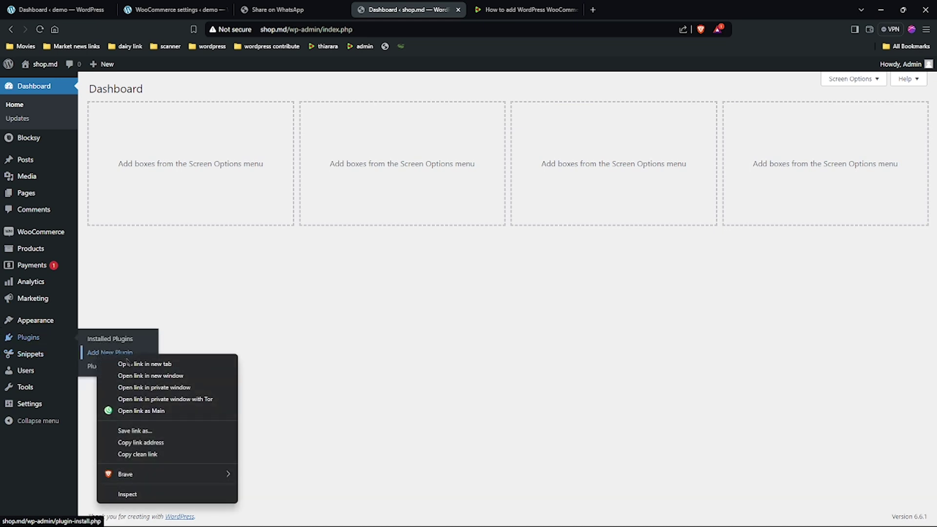
pyautogui.click(127, 361)
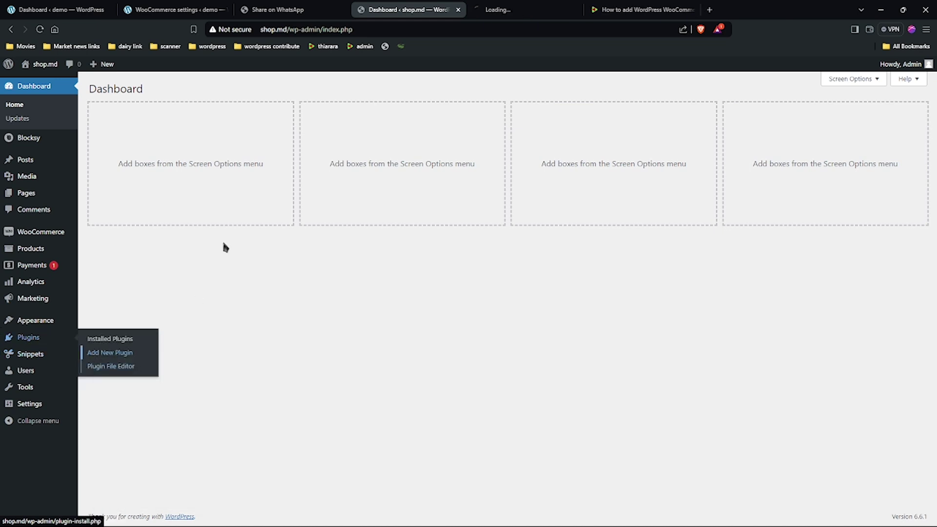
pyautogui.click(508, 6)
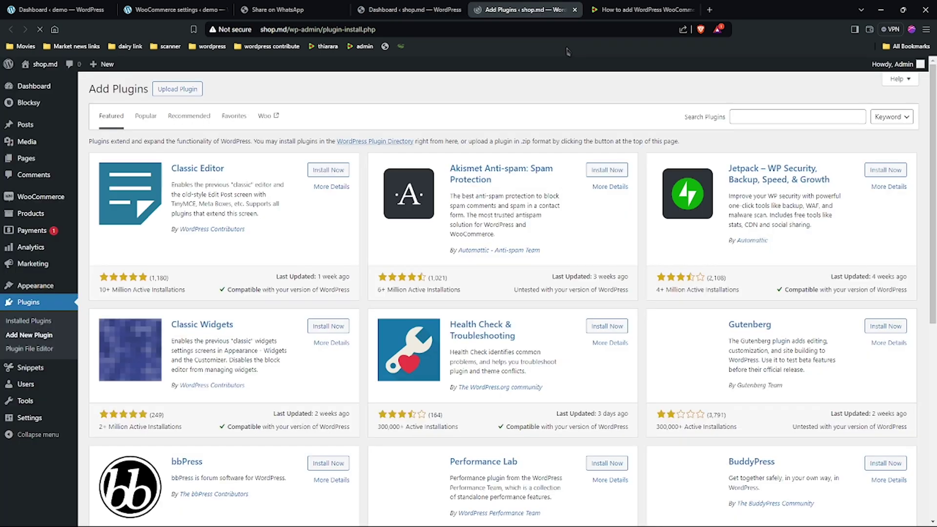
pyautogui.click(797, 113)
pyautogui.write('code')
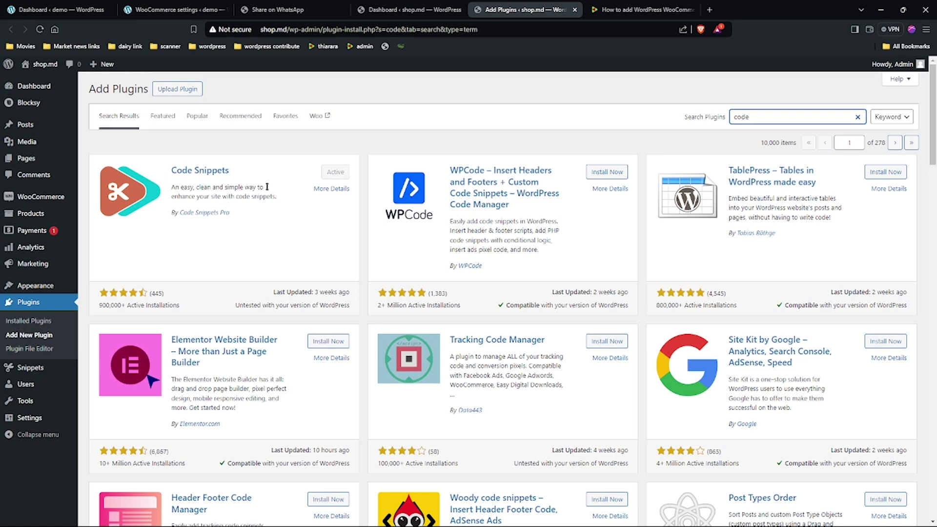
pyautogui.hotkey('ctrl', 'shift', 'Tab')
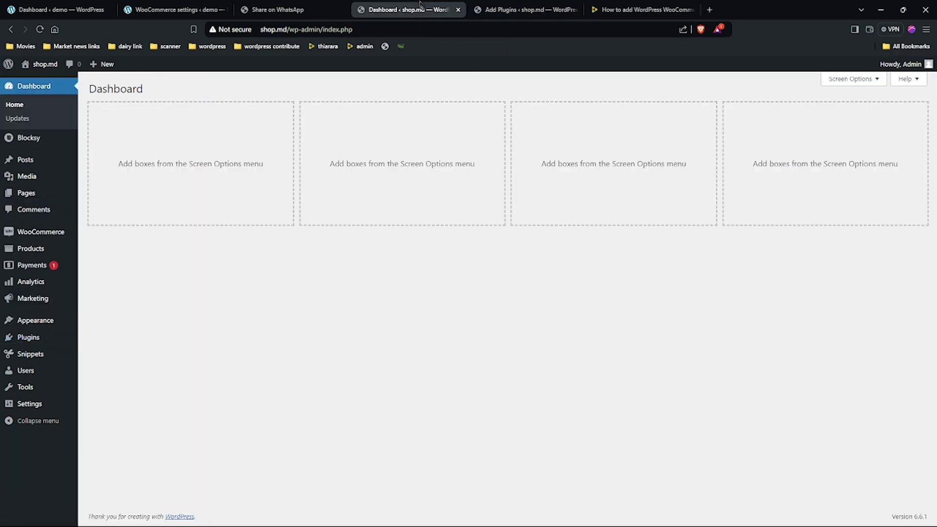
# Step: Bulk-delete the four sample snippets in All Snippets and open a blank Add New snippet
pyautogui.moveTo(29, 359)
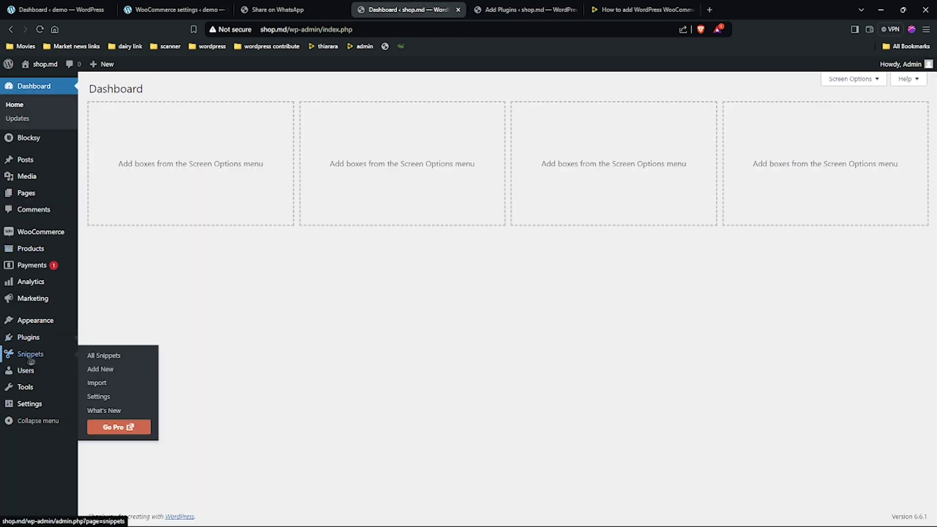
pyautogui.click(99, 374)
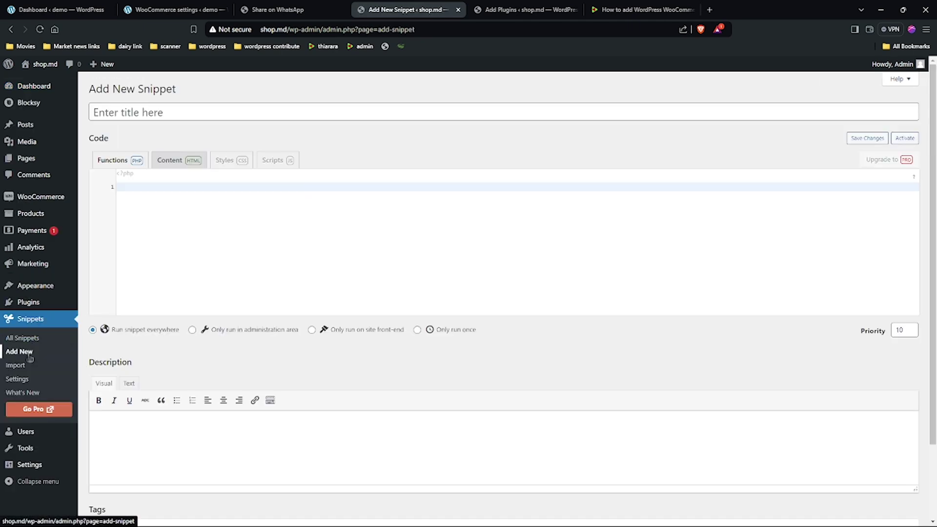
pyautogui.click(27, 338)
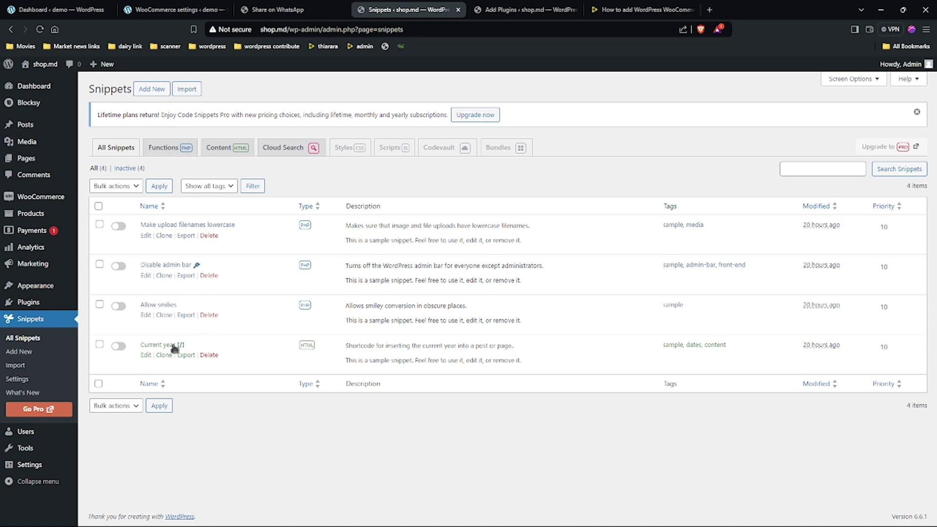
pyautogui.click(98, 206)
pyautogui.click(112, 187)
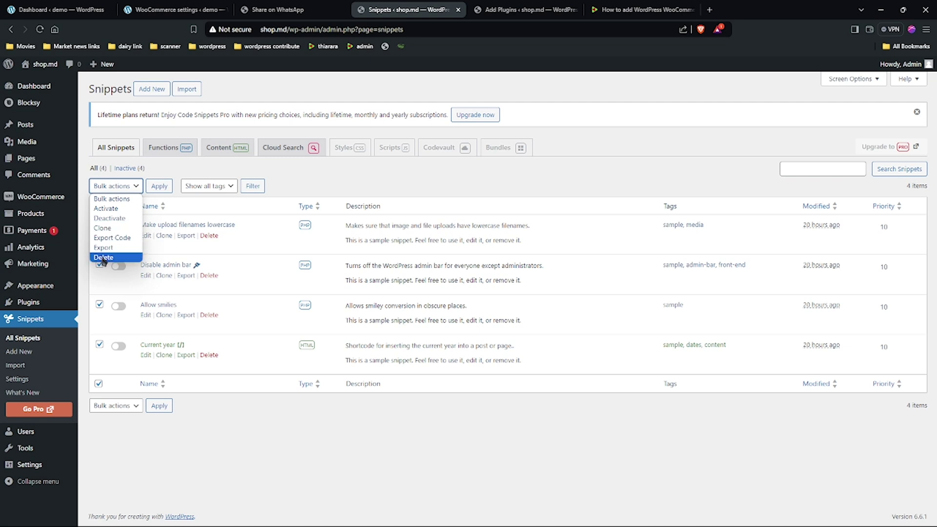
pyautogui.click(104, 257)
pyautogui.click(153, 190)
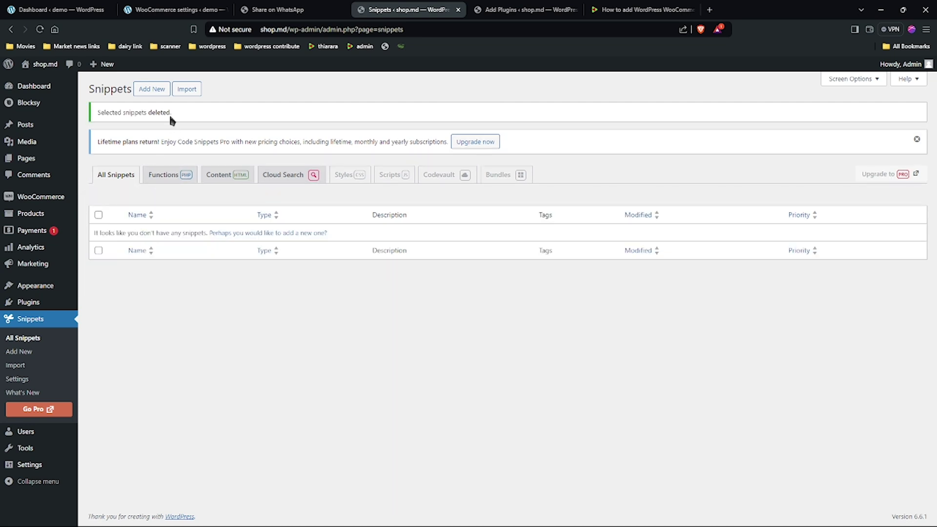
pyautogui.click(156, 90)
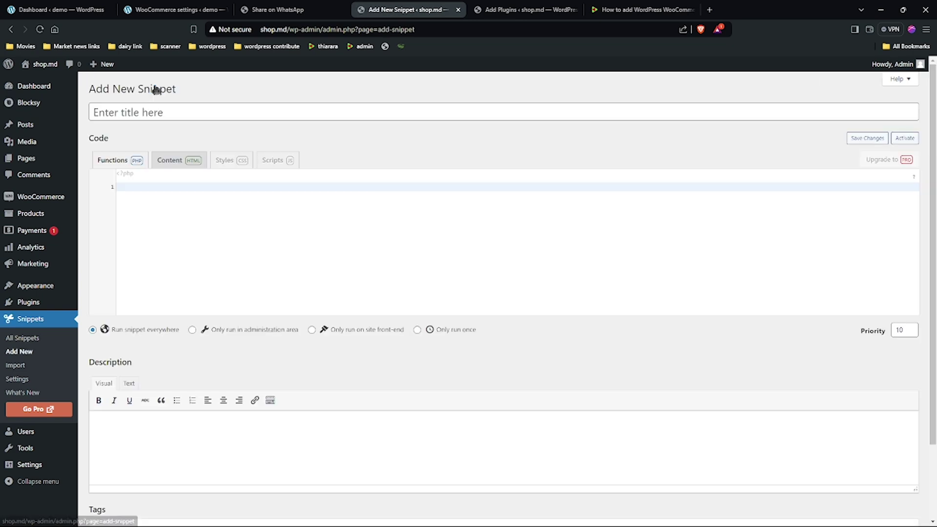
# Step: Title the new snippet 'whatsapp checkout' and bring up the tutorial article
pyautogui.click(159, 112)
pyautogui.write('whatsapp checkout')
pyautogui.click(213, 208)
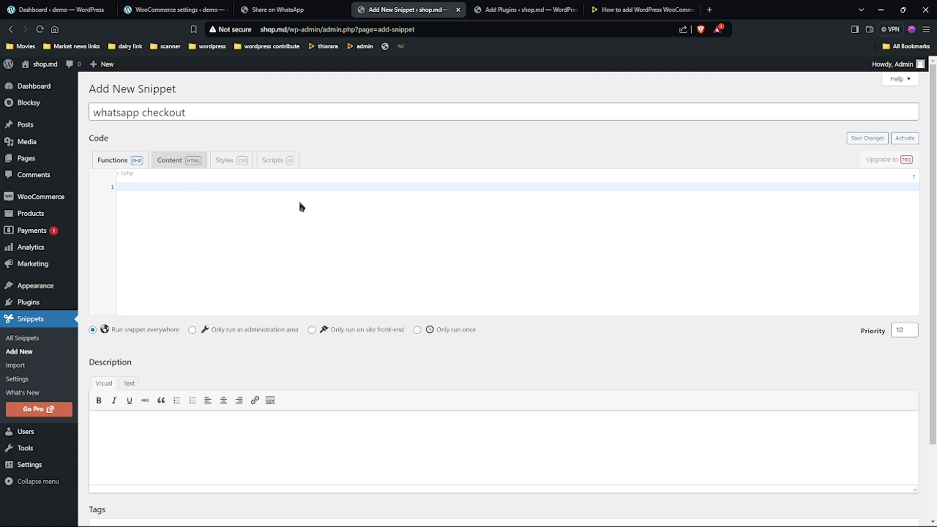
pyautogui.click(612, 11)
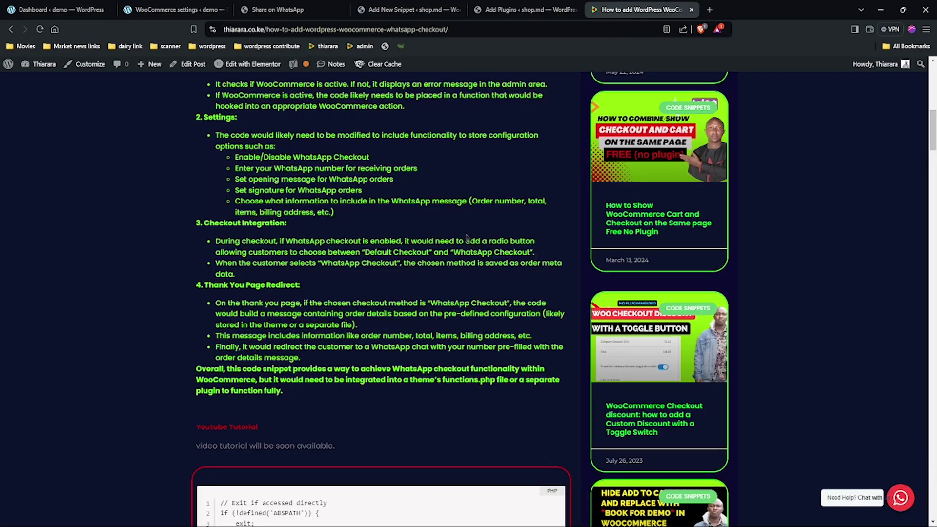
# Step: Copy the tutorial's full WhatsApp checkout PHP code block and go back to the snippet editor
pyautogui.scroll(-5, 424, 230)
pyautogui.scroll(5, 424, 229)
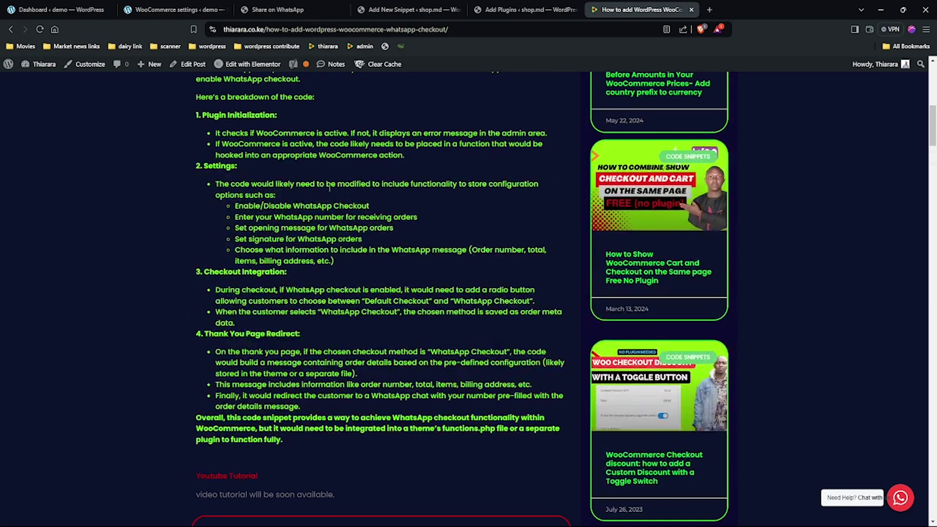
pyautogui.scroll(-2, 295, 167)
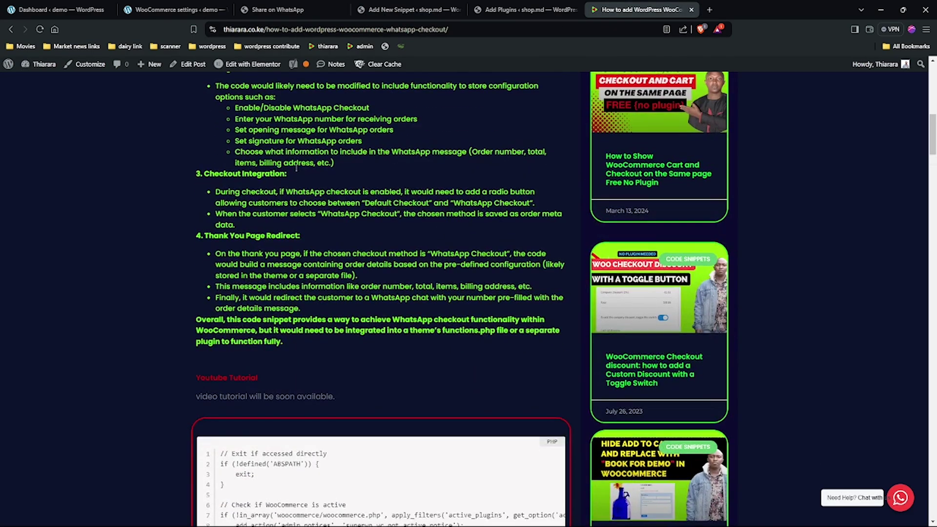
pyautogui.scroll(-6, 296, 168)
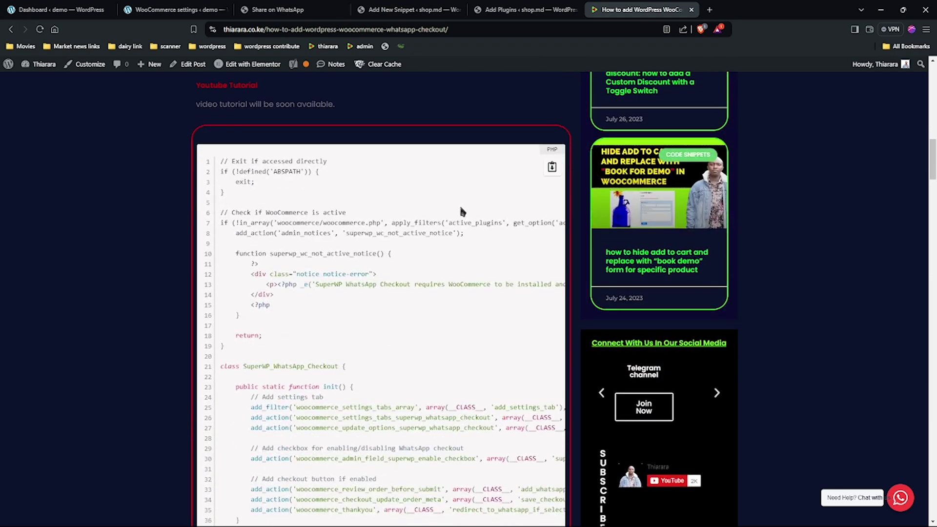
pyautogui.click(552, 167)
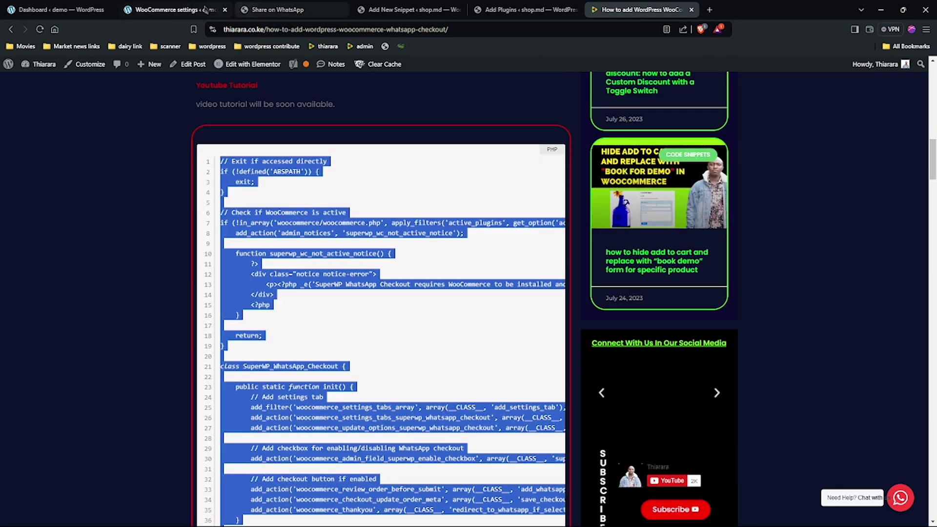
pyautogui.click(405, 9)
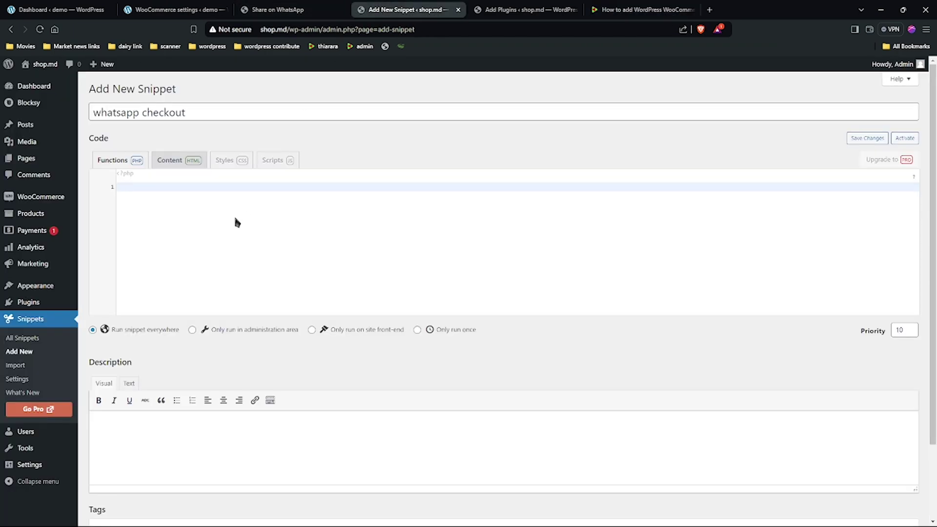
# Step: Paste the 298-line PHP code into the snippet and save it with Save Changes and Activate
pyautogui.hotkey('ctrl', 'v')
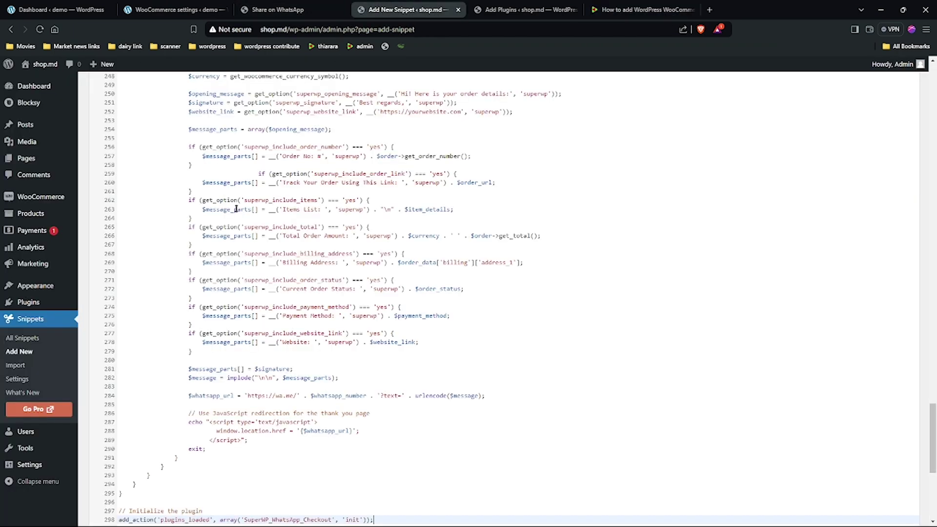
pyautogui.scroll(-6, 232, 273)
pyautogui.click(132, 477)
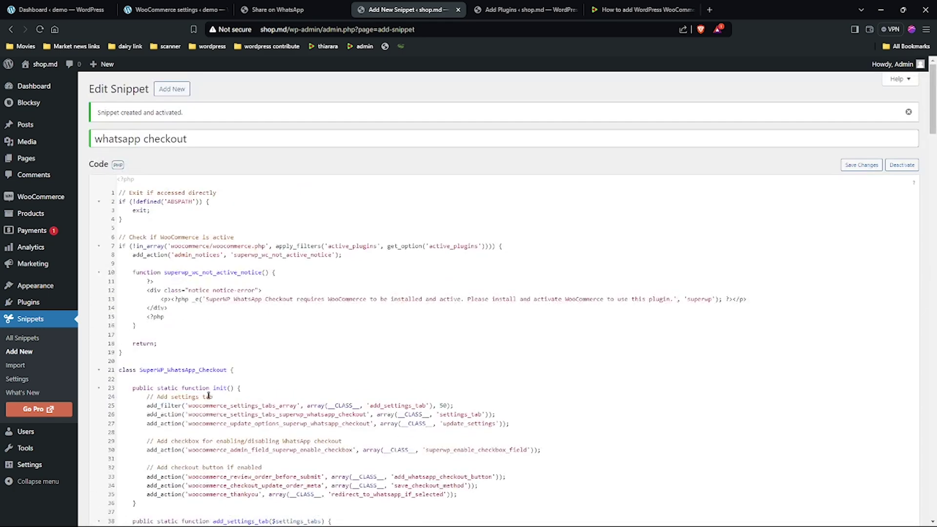
pyautogui.moveTo(42, 205)
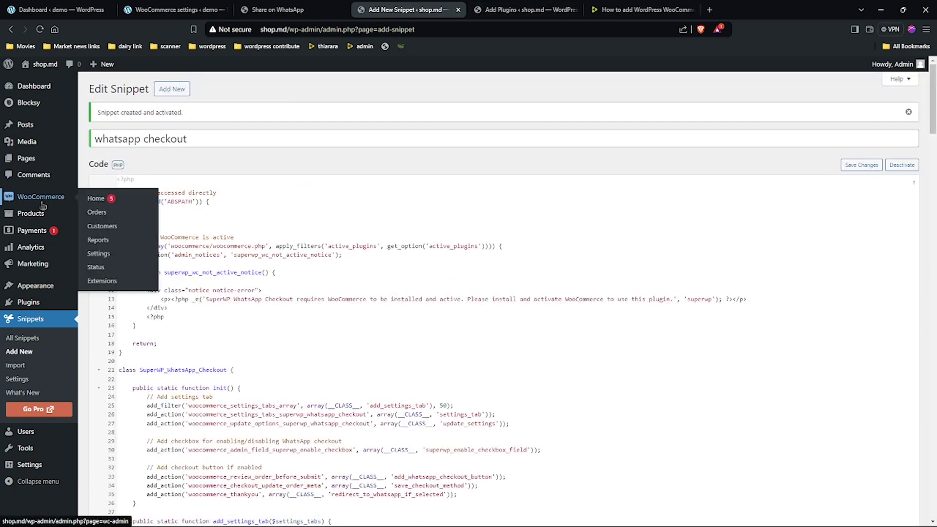
# Step: Open WooCommerce Settings in a new tab and go to the WhatsApp Checkout section
pyautogui.rightClick(105, 259)
pyautogui.click(124, 263)
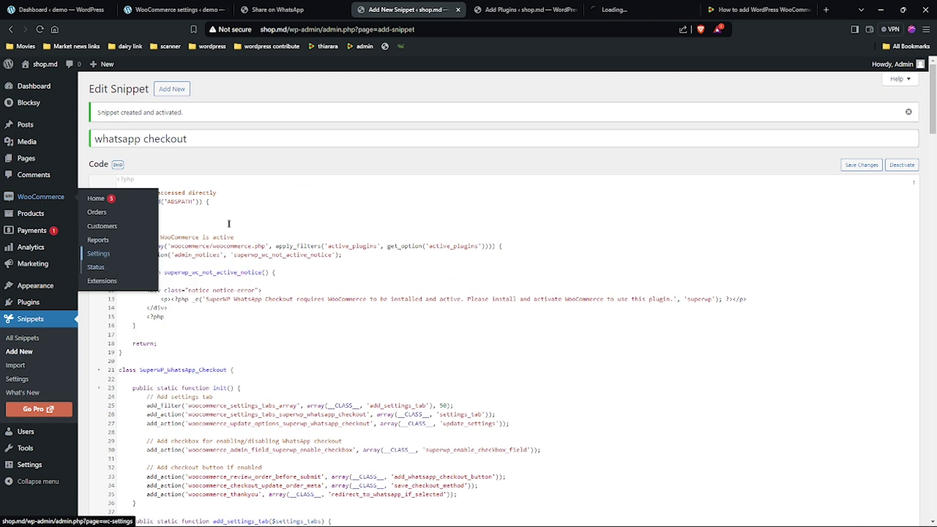
pyautogui.click(635, 15)
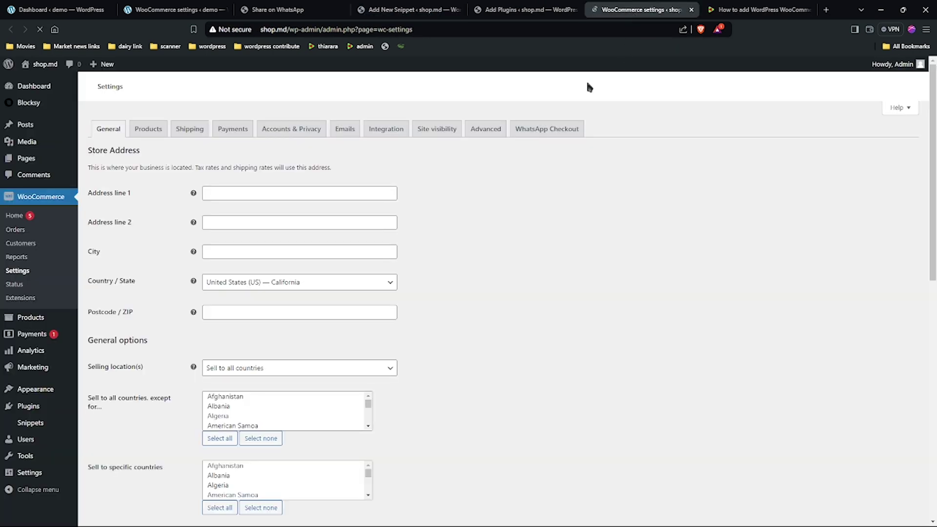
pyautogui.click(556, 148)
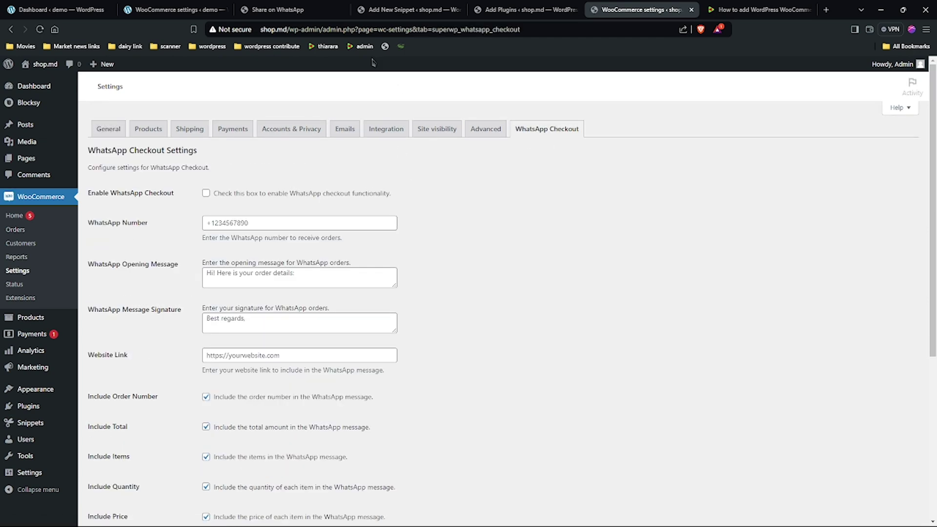
# Step: Tick Enable WhatsApp Checkout and review the WhatsApp Number, opening message and Include options
pyautogui.click(205, 194)
pyautogui.click(248, 223)
pyautogui.scroll(-1, 247, 263)
pyautogui.click(244, 245)
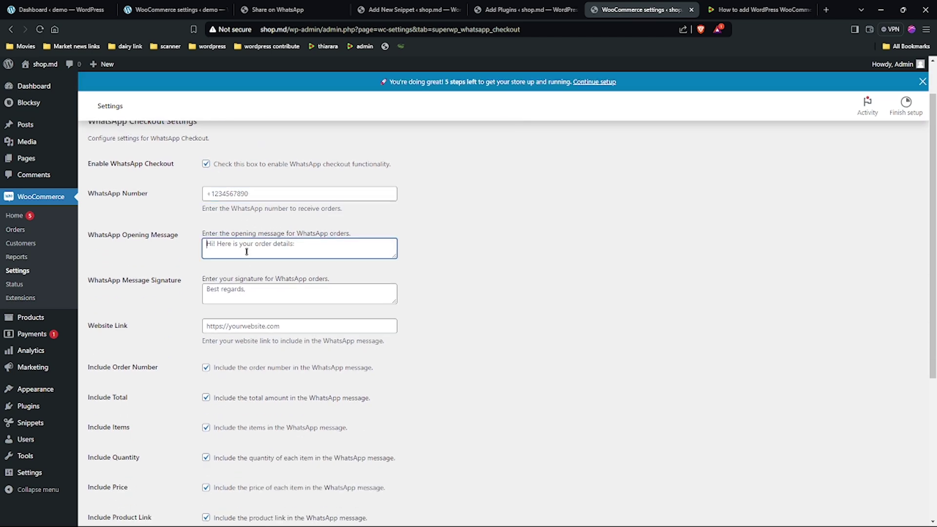
pyautogui.scroll(-1, 242, 275)
pyautogui.scroll(-4, 247, 255)
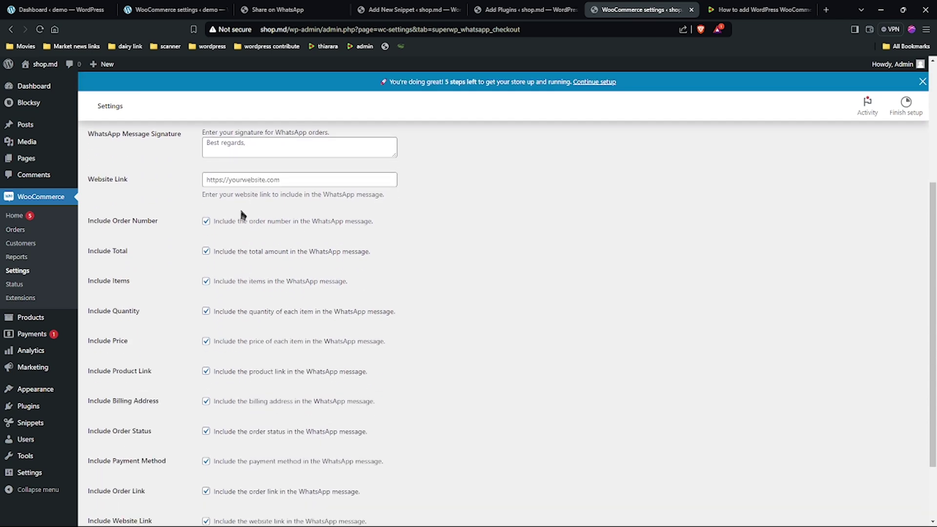